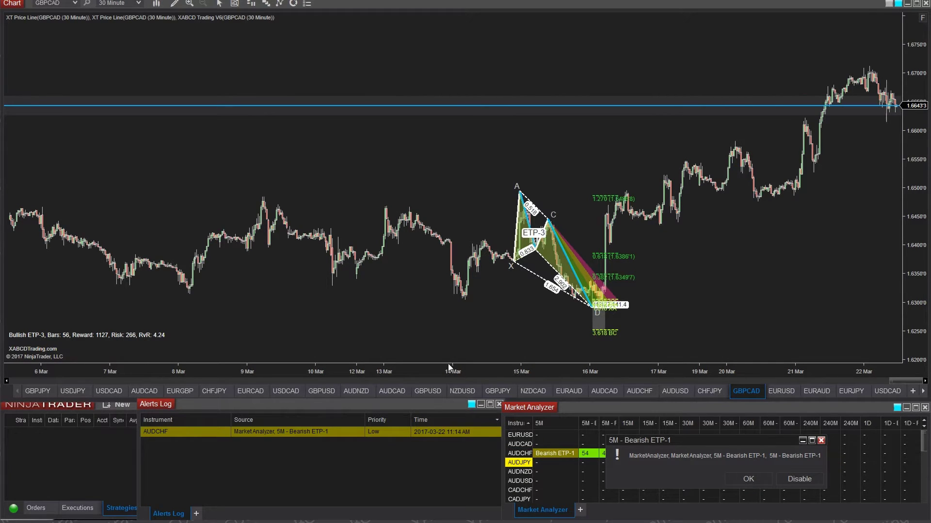
Dismiss the ETP-1 alerts, open AUDCHF from the Alerts Log, and pan to the Bearish ETP-1 pattern
{"action": "left_click", "coordinate": [740, 478]}
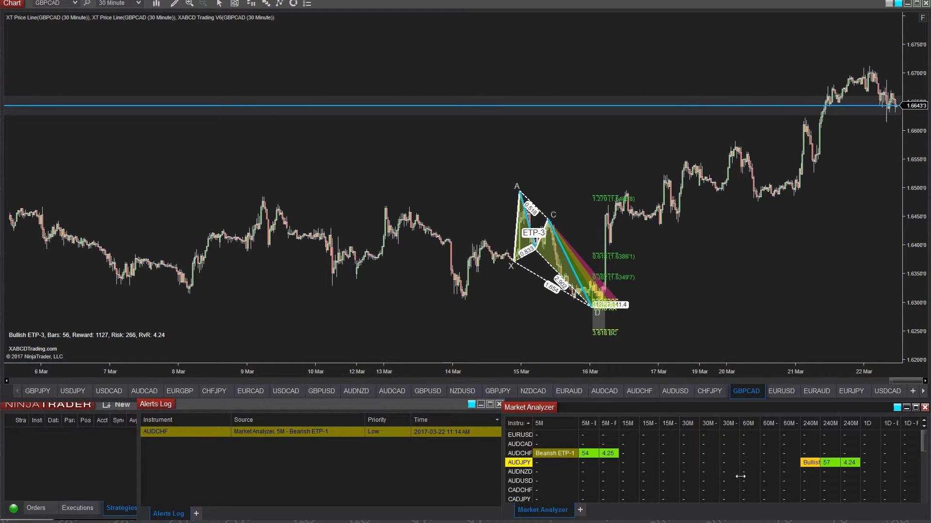
{"action": "double_click", "coordinate": [380, 433]}
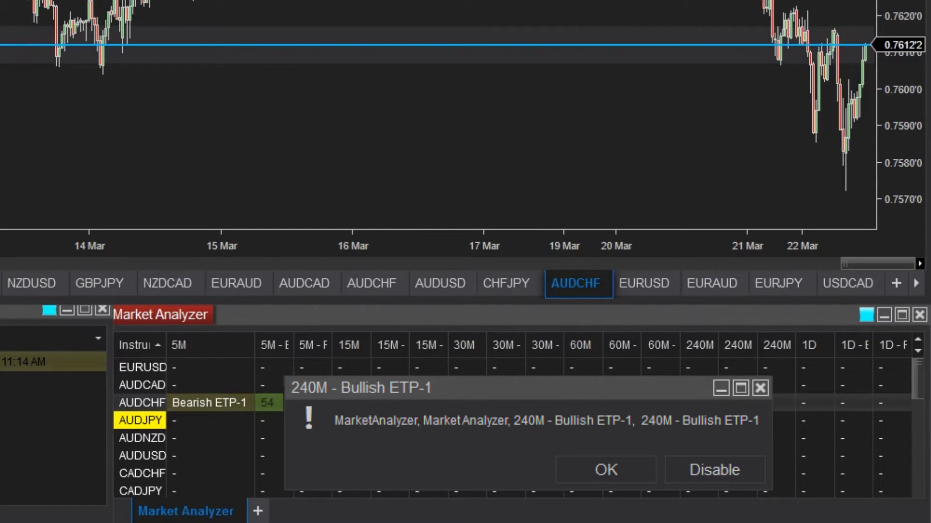
{"action": "key", "text": "Return"}
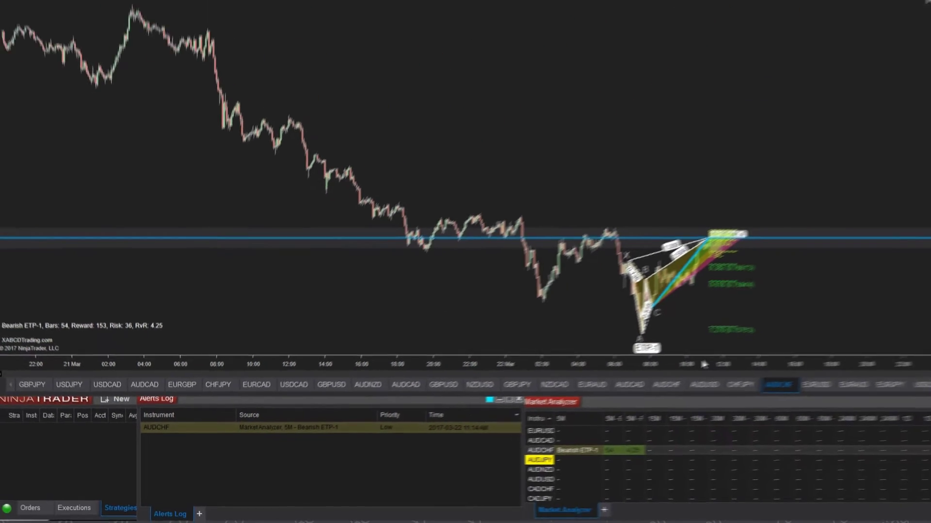
{"action": "left_click_drag", "start_coordinate": [256, 342], "coordinate": [515, 281]}
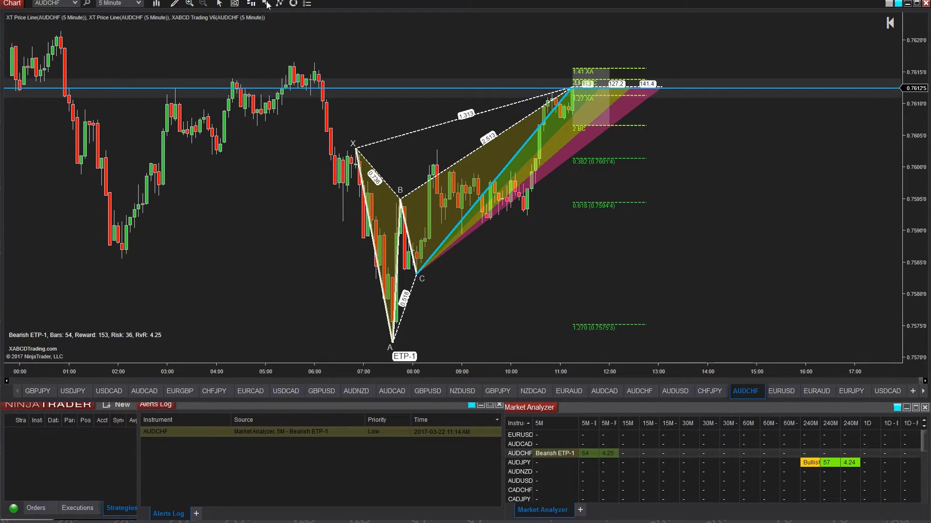
Open Chart Trader on the AUDCHF chart and sell 10,000 at market
{"action": "left_click", "coordinate": [250, 4]}
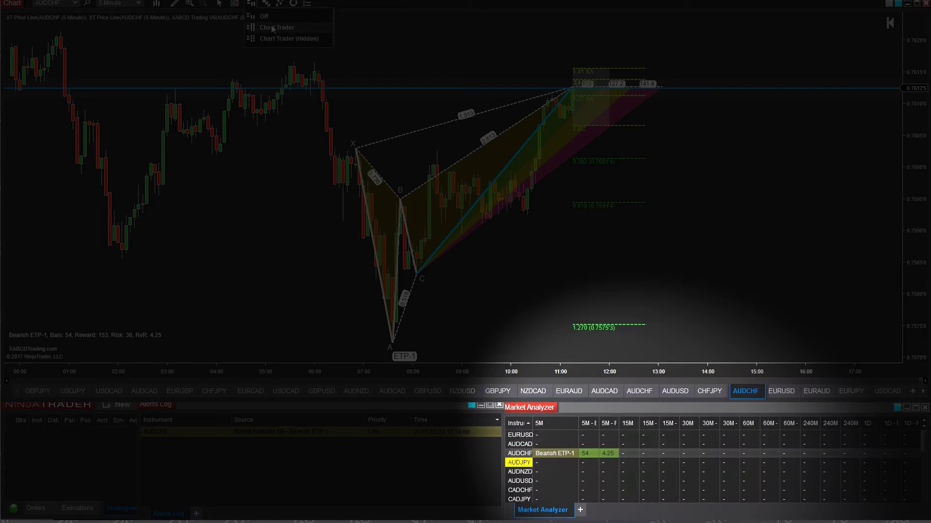
{"action": "left_click", "coordinate": [272, 28]}
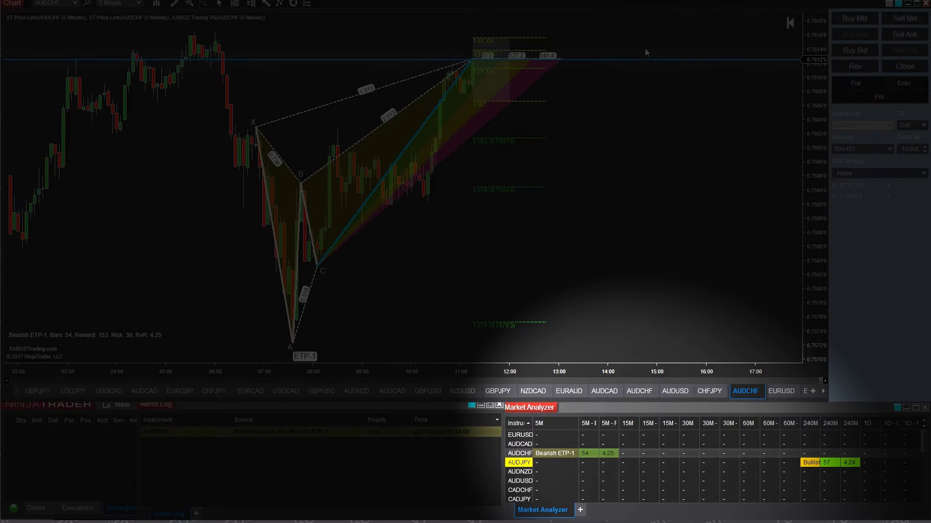
{"action": "left_click", "coordinate": [905, 19]}
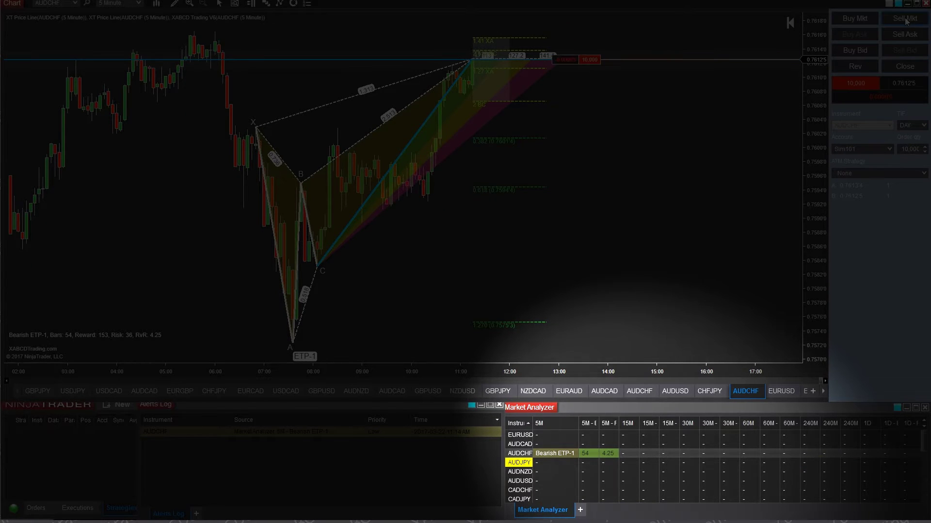
{"action": "right_click", "coordinate": [512, 19]}
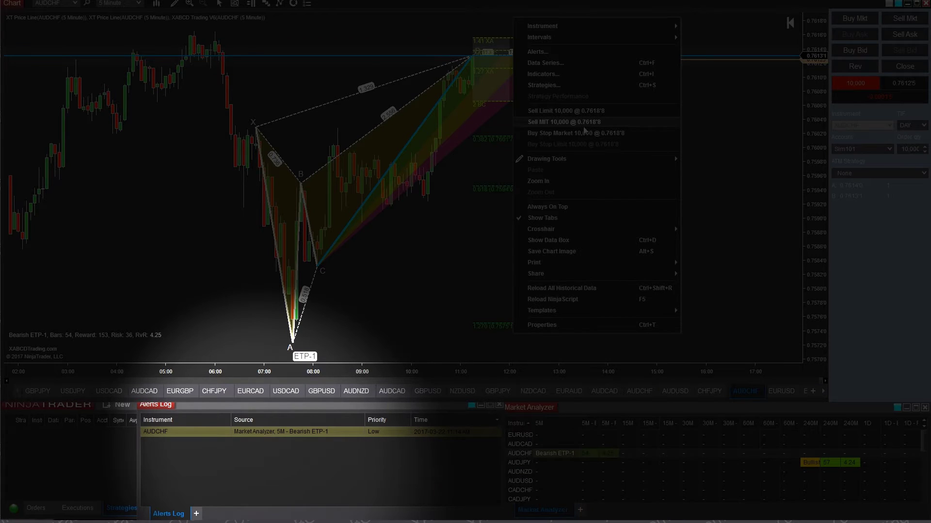
{"action": "left_click", "coordinate": [584, 131]}
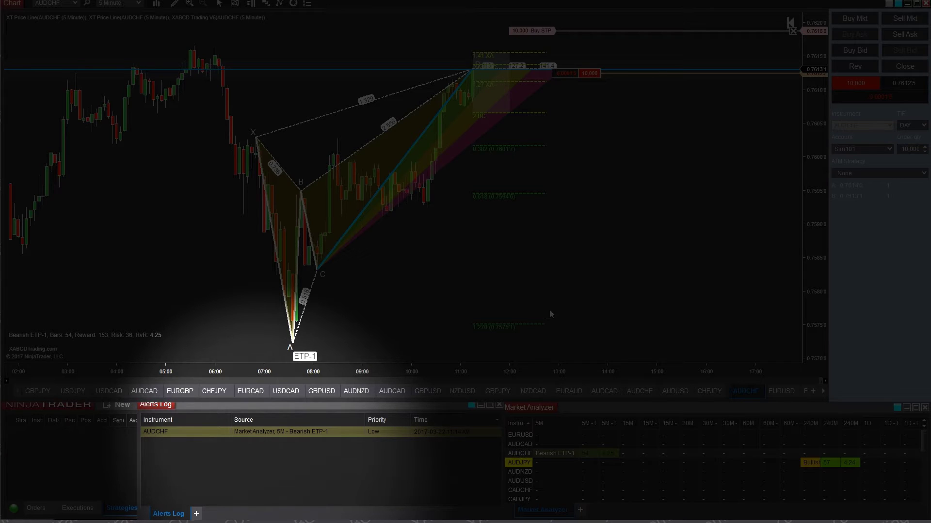
{"action": "left_click", "coordinate": [175, 4]}
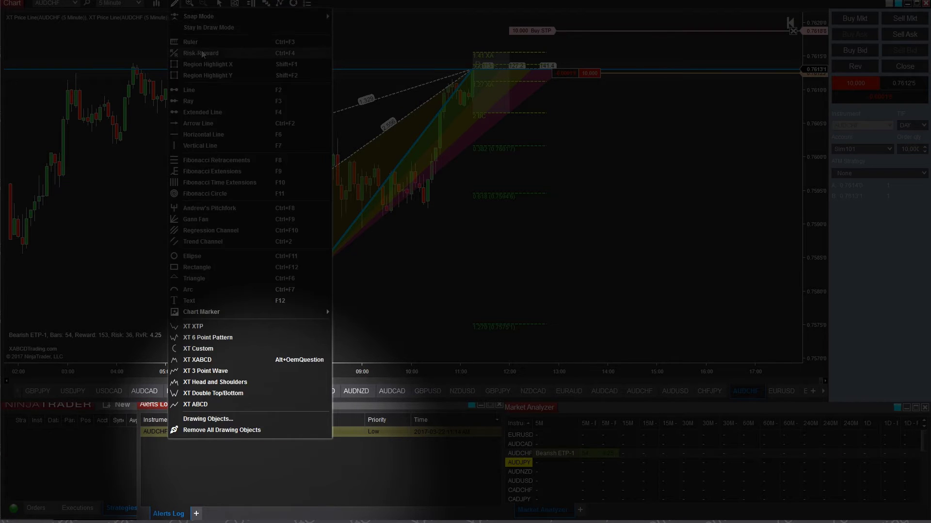
{"action": "left_click", "coordinate": [203, 53]}
{"action": "left_click", "coordinate": [634, 74]}
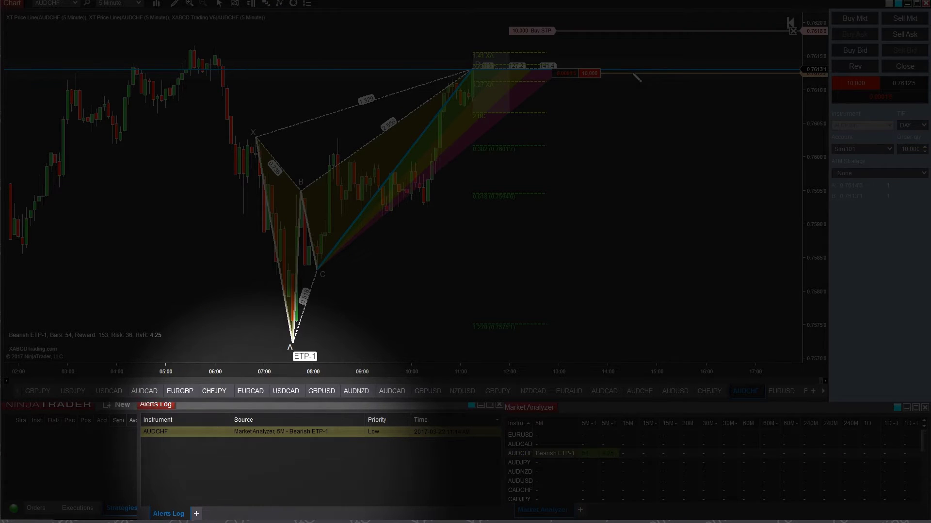
{"action": "left_click", "coordinate": [622, 34]}
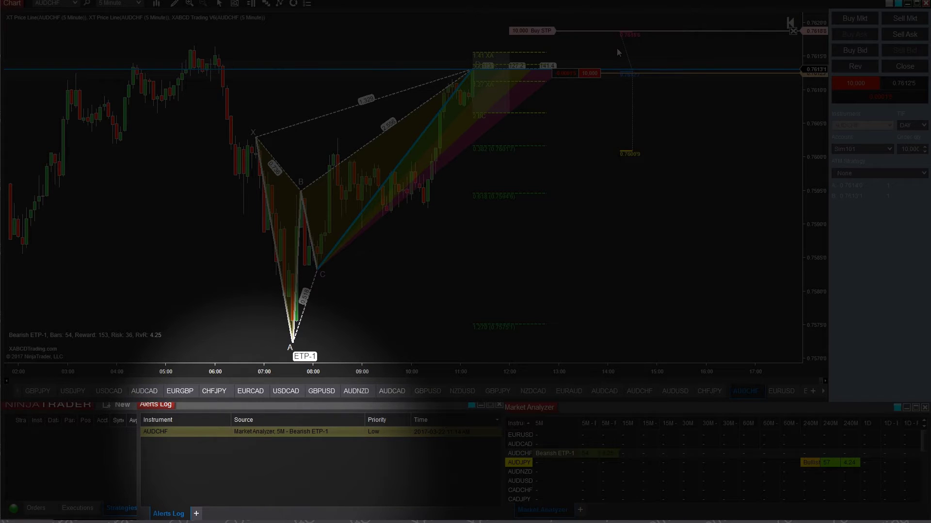
{"action": "right_click", "coordinate": [621, 152]}
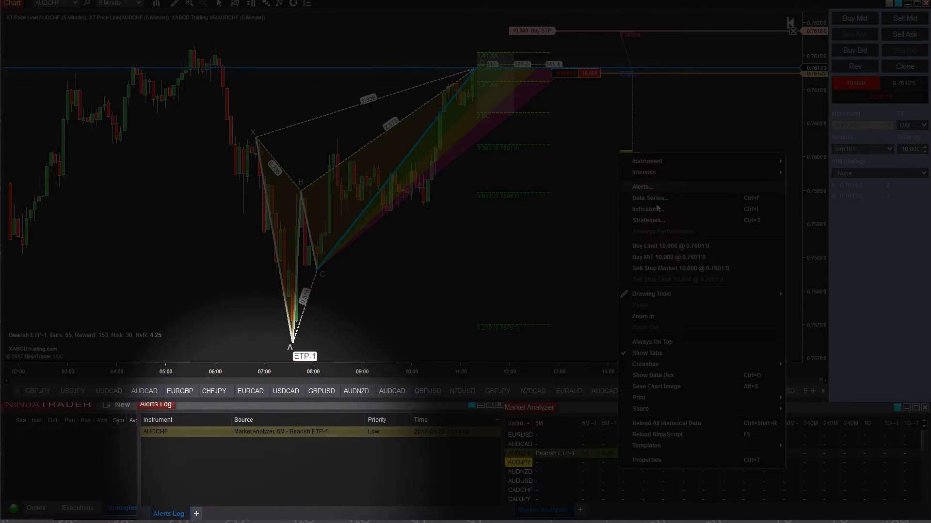
{"action": "left_click", "coordinate": [656, 246]}
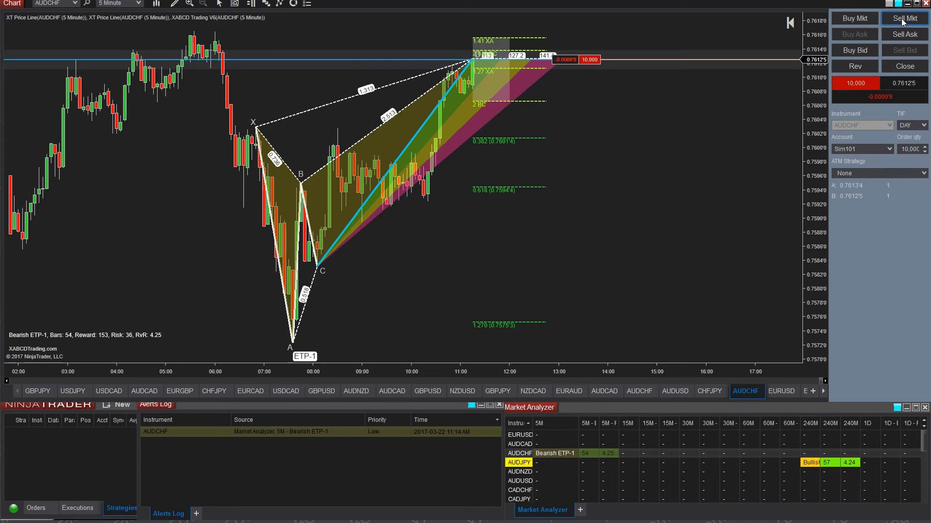
Add a 10,000 buy stop at 0.7618'8, measure risk-reward, and add a 10,000 buy limit at 0.7601'0
{"action": "right_click", "coordinate": [513, 20]}
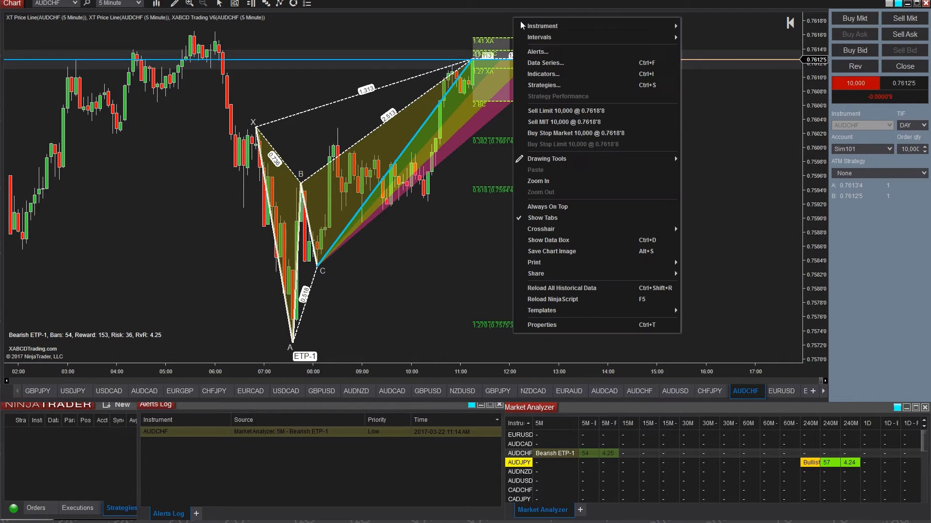
{"action": "left_click", "coordinate": [585, 134]}
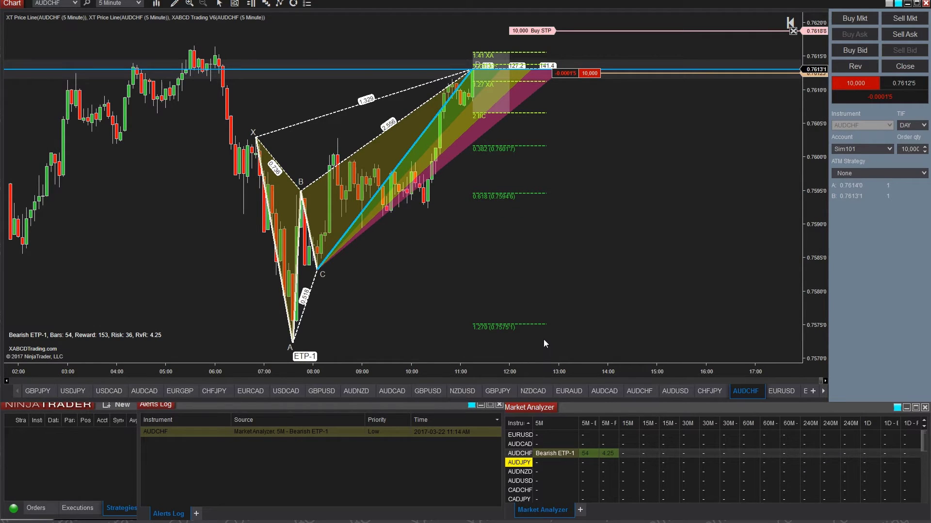
{"action": "right_click", "coordinate": [189, 20]}
{"action": "left_click", "coordinate": [202, 50]}
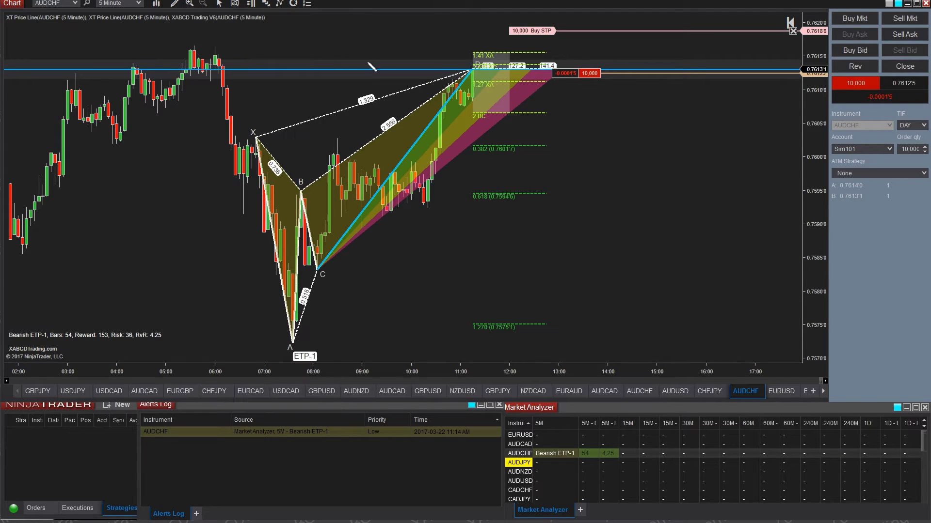
{"action": "left_click", "coordinate": [632, 72]}
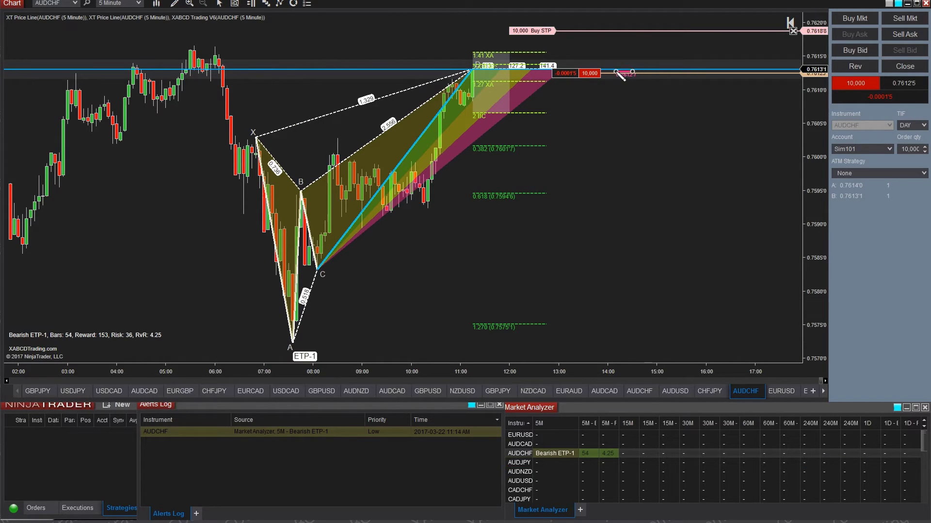
{"action": "left_click", "coordinate": [619, 31]}
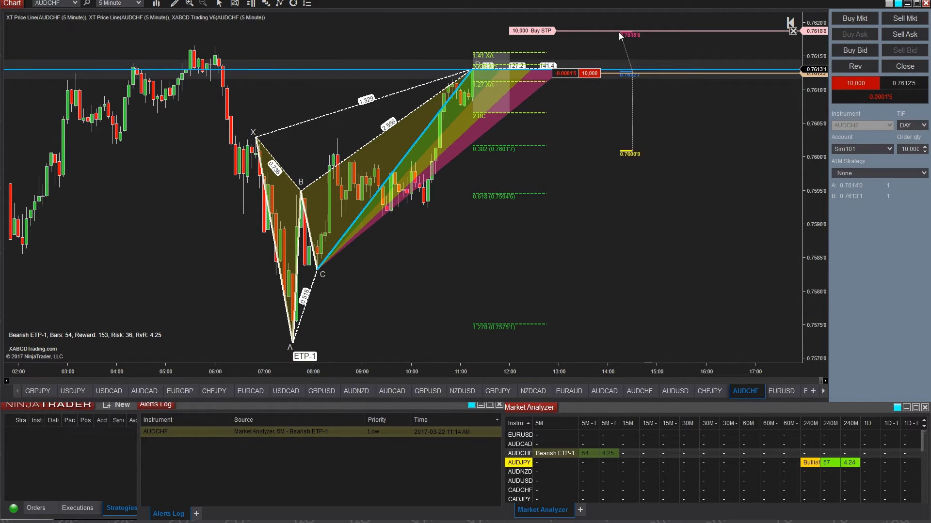
{"action": "right_click", "coordinate": [616, 152]}
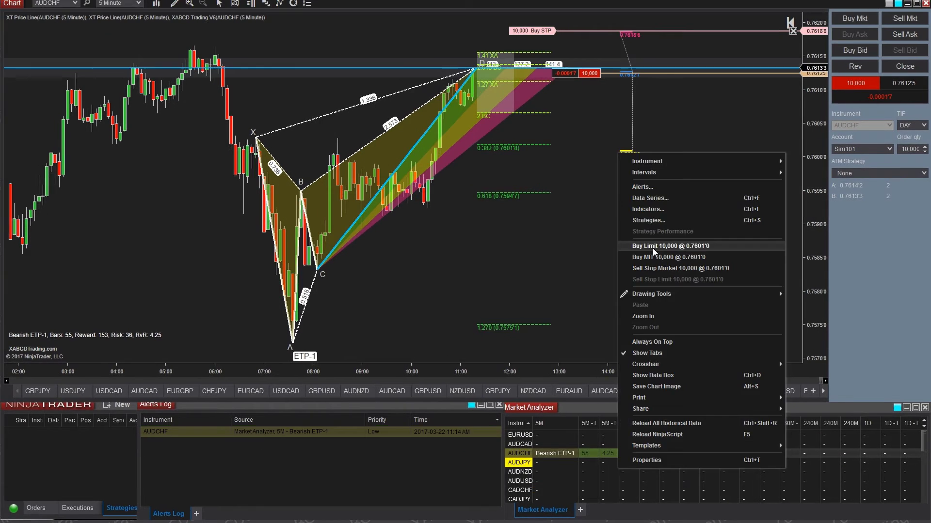
{"action": "left_click", "coordinate": [669, 246]}
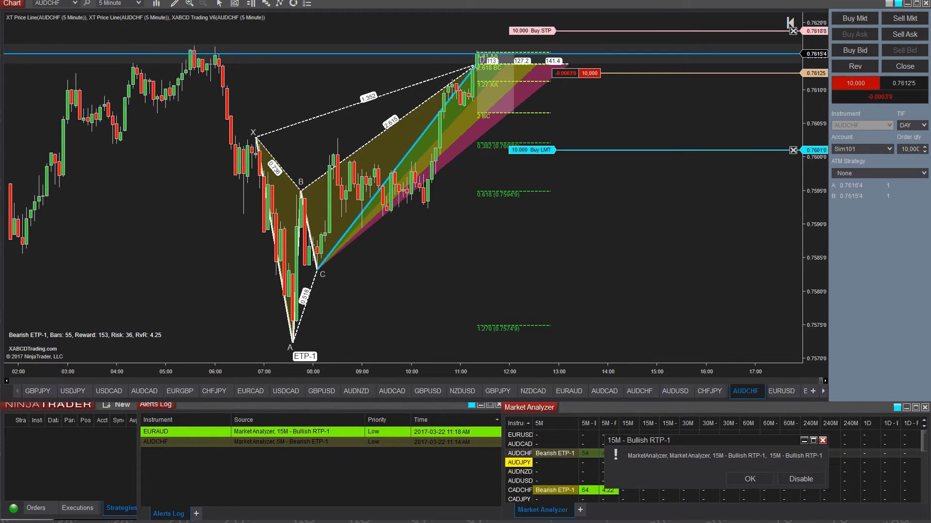
Open the EURAUD chart from its alert, show its latest bars, then return to the AUDCHF chart
{"action": "double_click", "coordinate": [272, 432]}
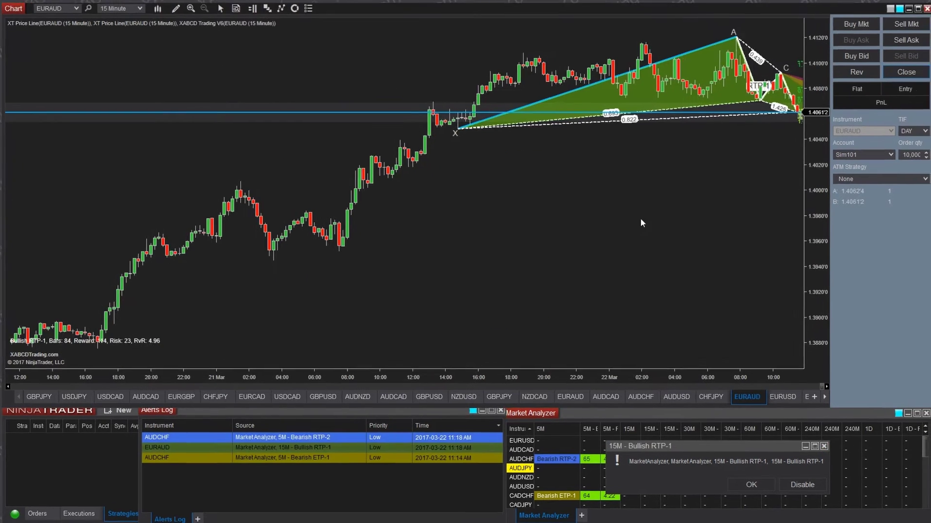
{"action": "left_click_drag", "start_coordinate": [601, 231], "coordinate": [534, 251]}
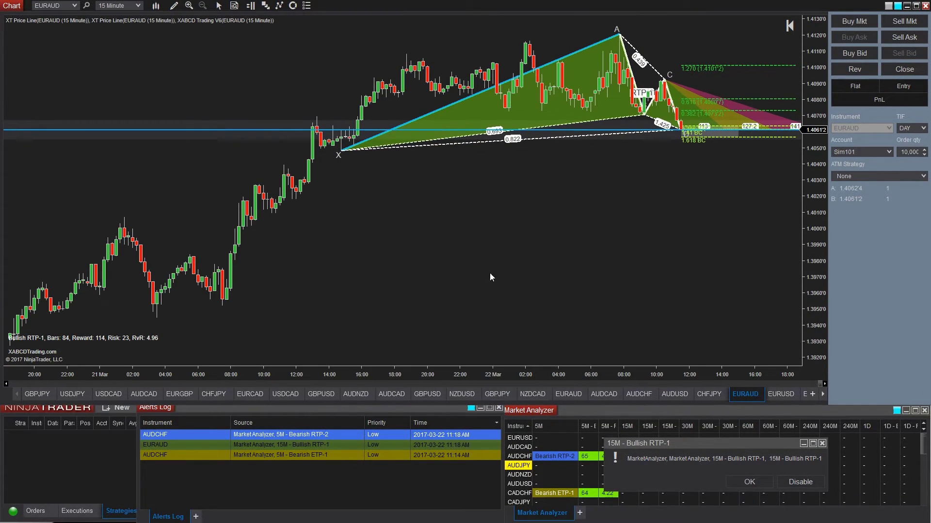
{"action": "double_click", "coordinate": [292, 439]}
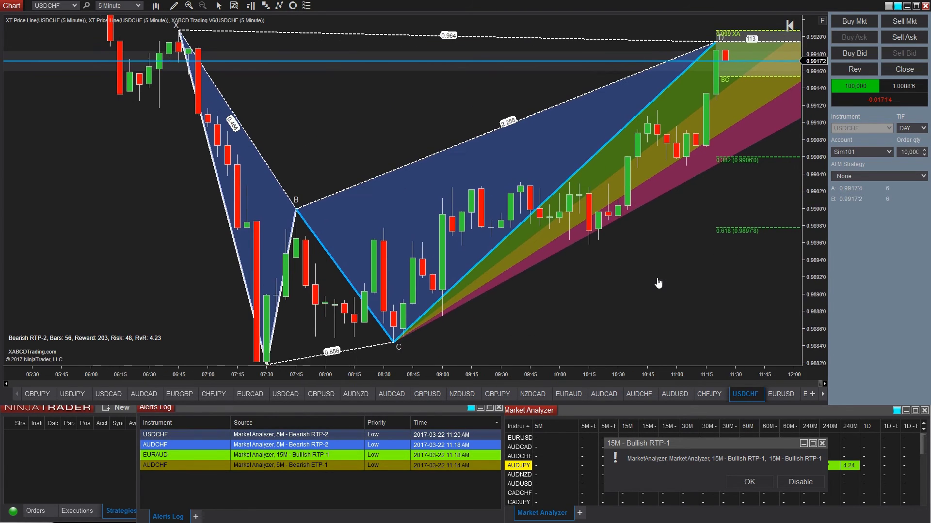
Close the existing USDCHF position, add a 10,000 buy stop at 0.9924'1, and dismiss the 15M alert
{"action": "left_click", "coordinate": [904, 69]}
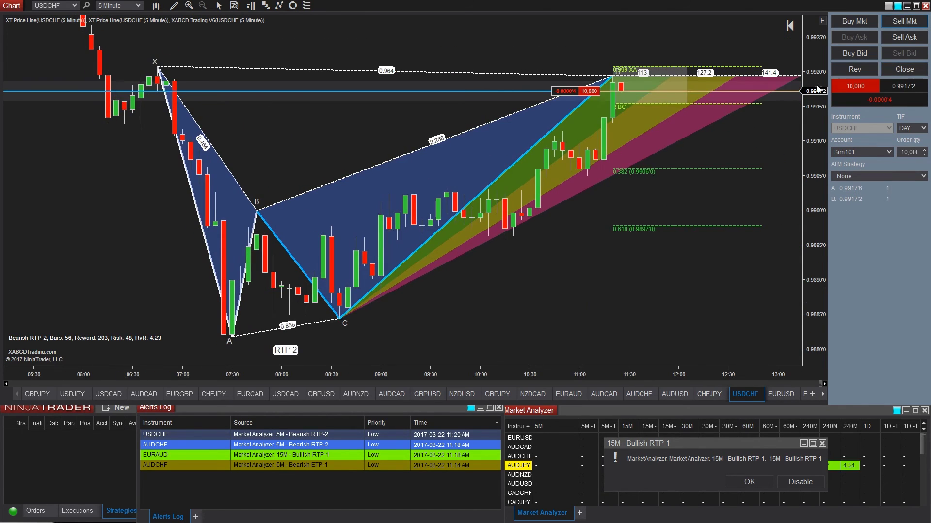
{"action": "right_click", "coordinate": [604, 46]}
{"action": "left_click", "coordinate": [668, 161]}
{"action": "left_click", "coordinate": [752, 481]}
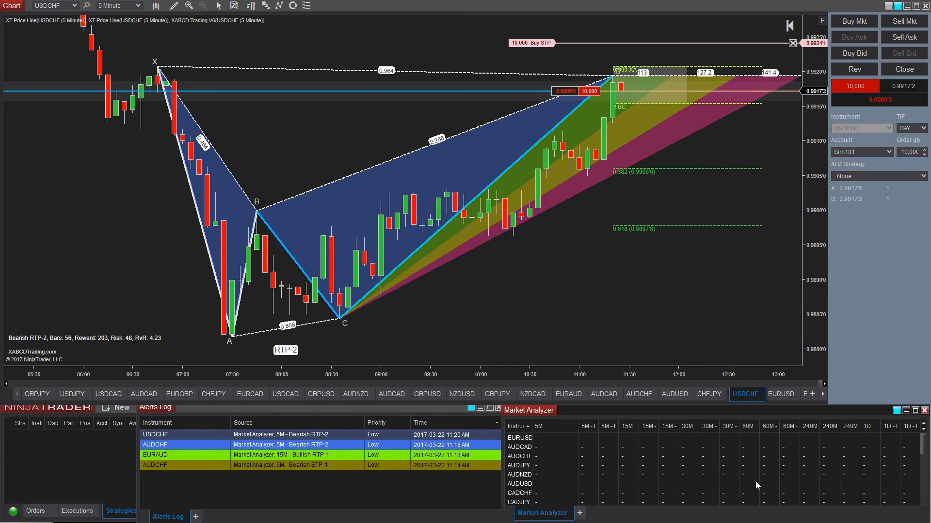
{"action": "left_click_drag", "start_coordinate": [923, 444], "coordinate": [922, 500]}
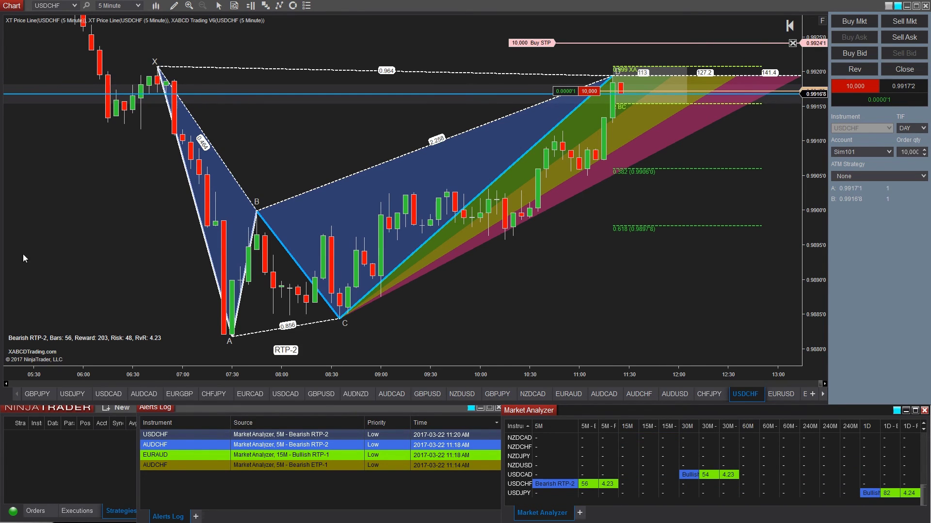